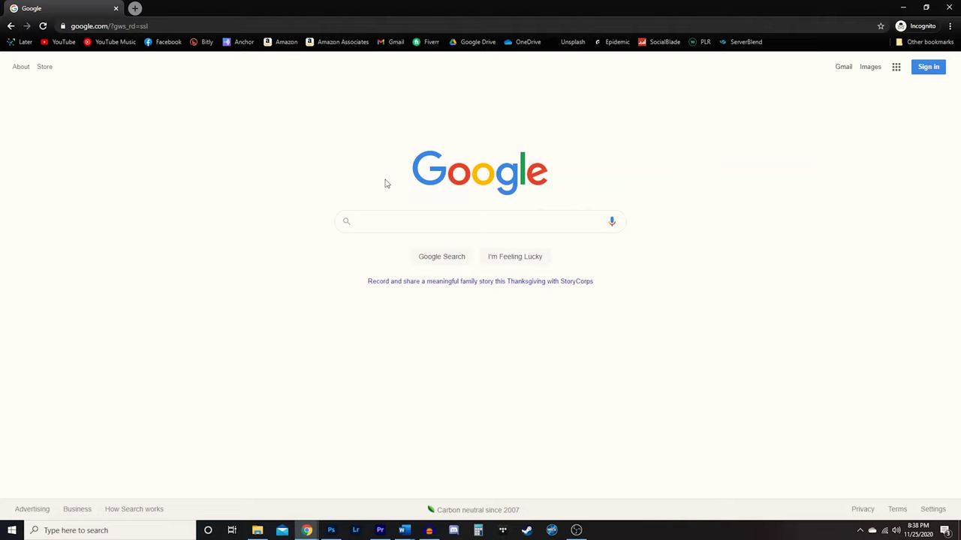
# Search the web for "make mkv" and download the MakeMKV for Windows installer from makemkv.com.
pyautogui.write('make m')
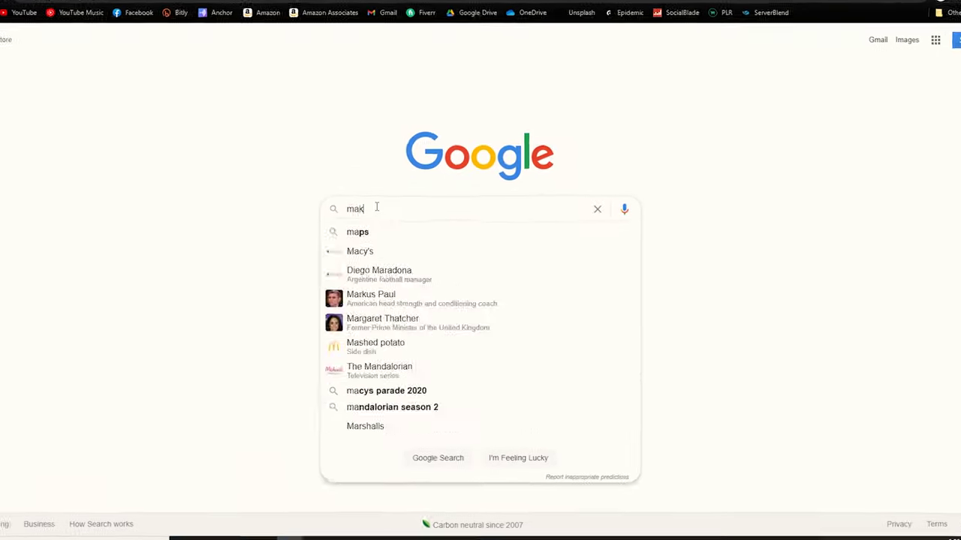
pyautogui.write('kv')
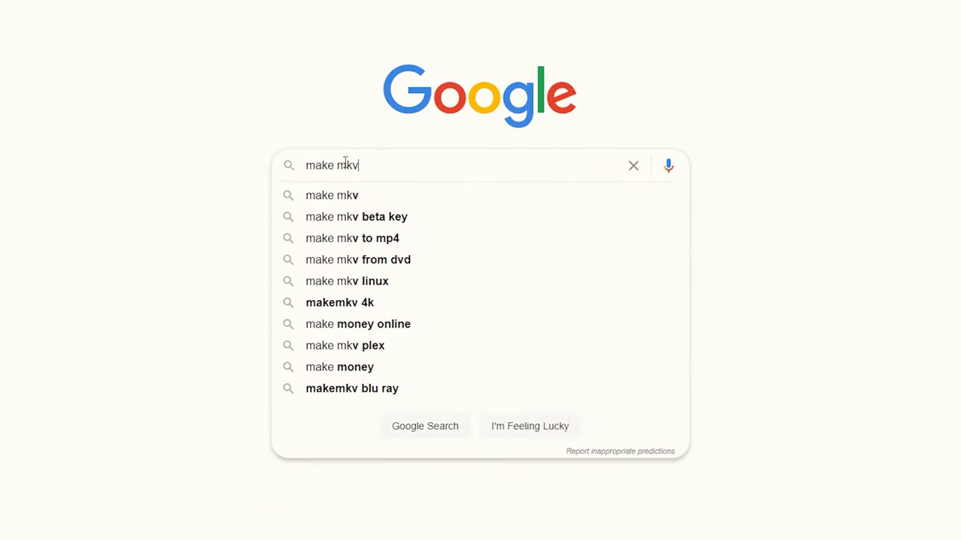
pyautogui.press('Return')
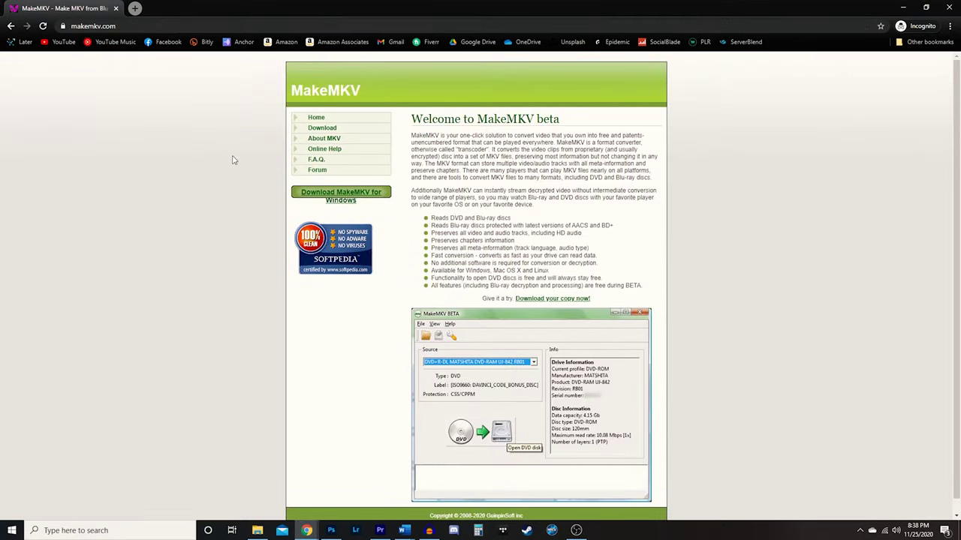
pyautogui.click(355, 205)
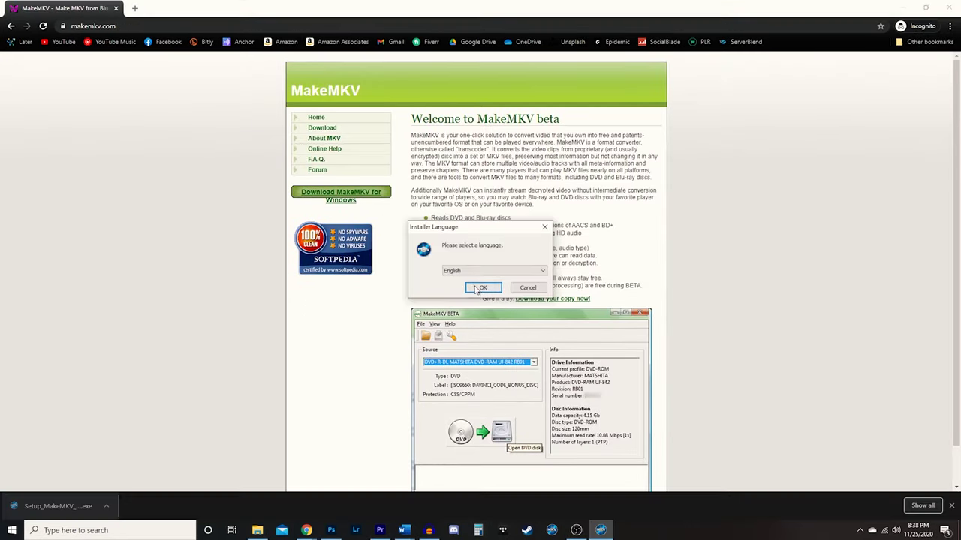
# Start the MakeMKV v1.15.3 setup in English and uninstall the existing copy of the program.
pyautogui.click(483, 285)
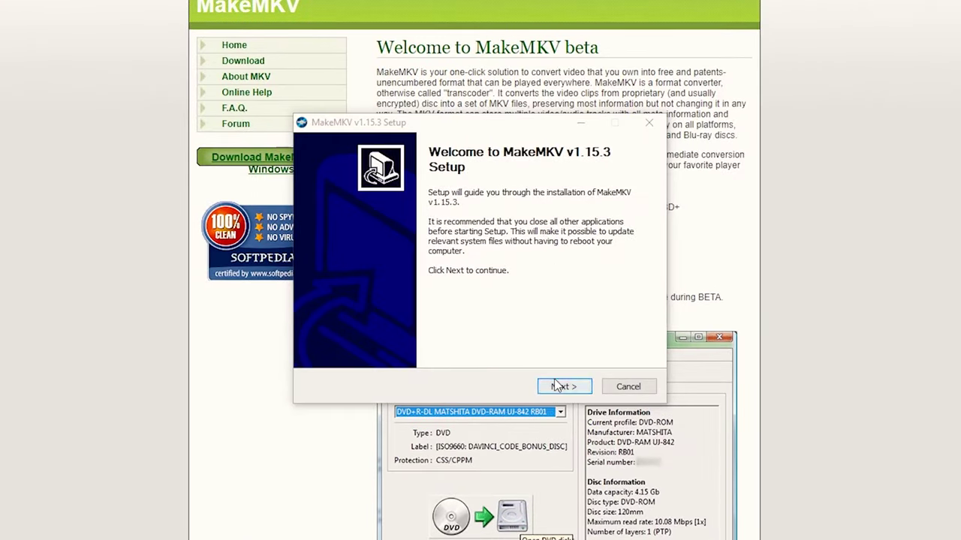
pyautogui.click(556, 386)
pyautogui.click(525, 326)
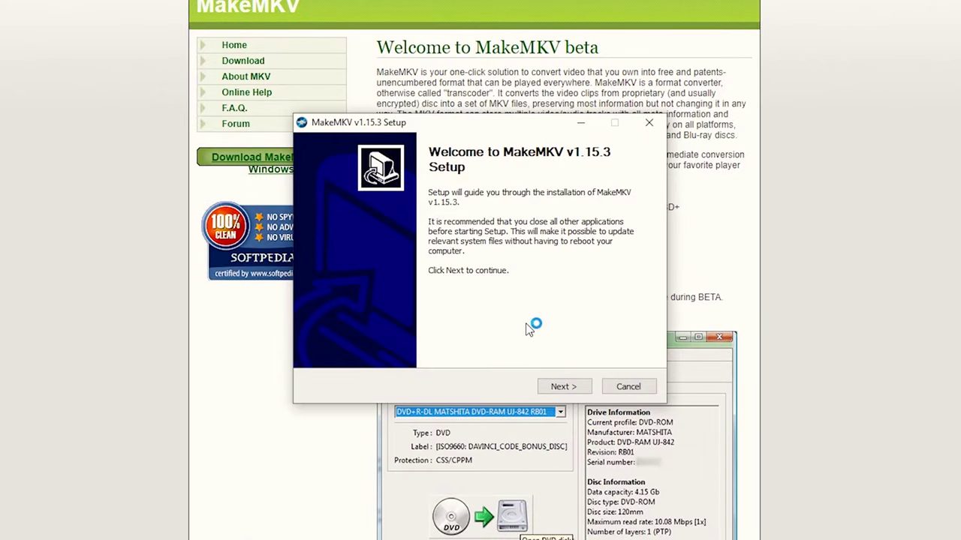
pyautogui.click(570, 386)
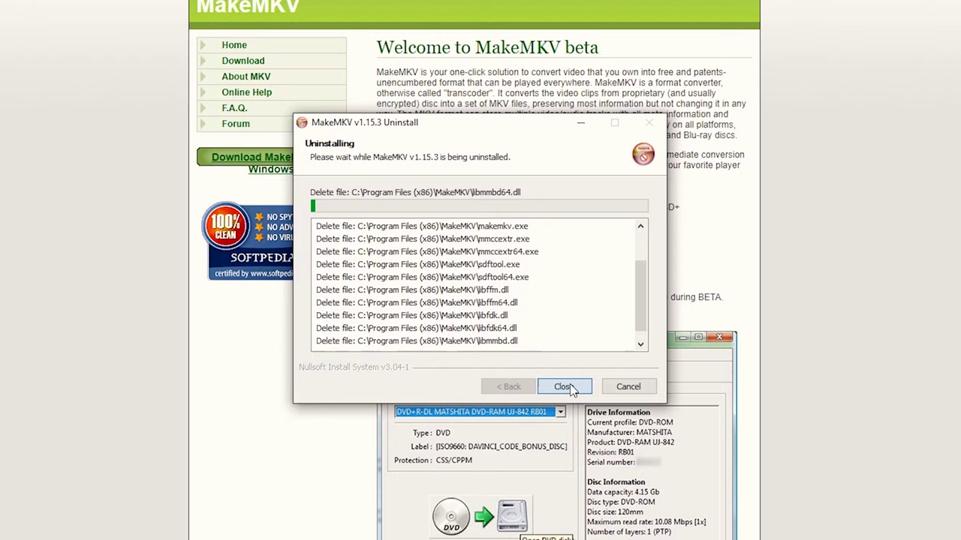
pyautogui.click(569, 386)
pyautogui.click(584, 318)
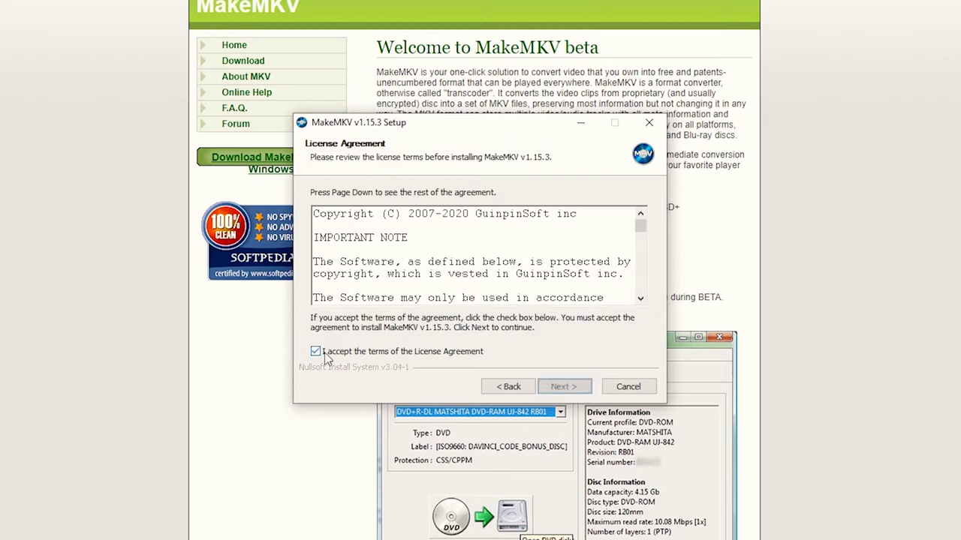
# Accept the license agreement and install MakeMKV with the default components, C:\Program Files (x86)\MakeMKV\ destination and MakeMKV Start Menu folder.
pyautogui.click(562, 387)
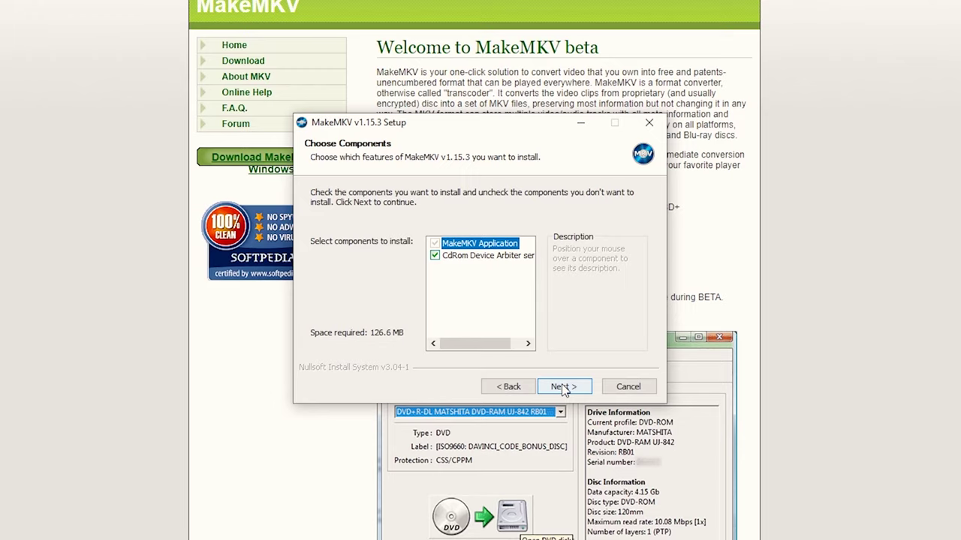
pyautogui.click(563, 387)
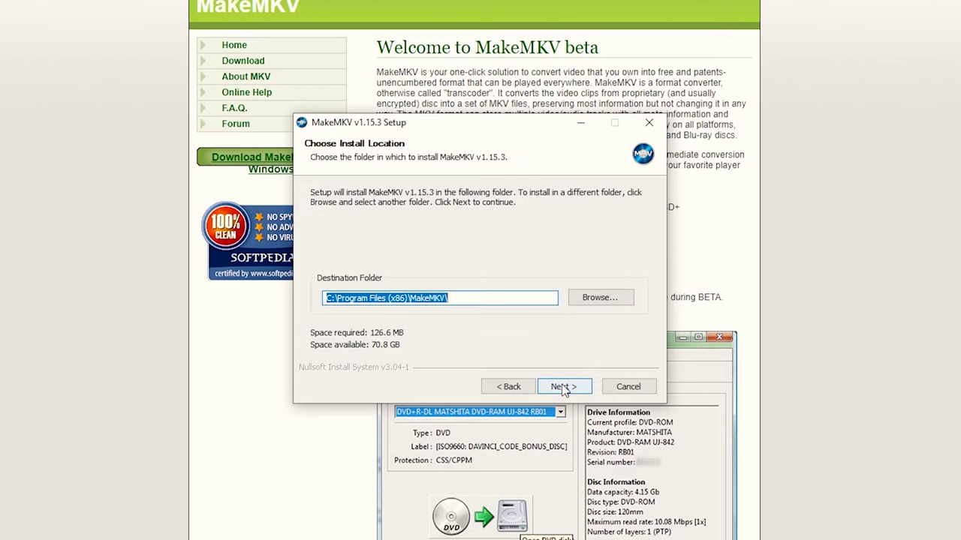
pyautogui.click(562, 388)
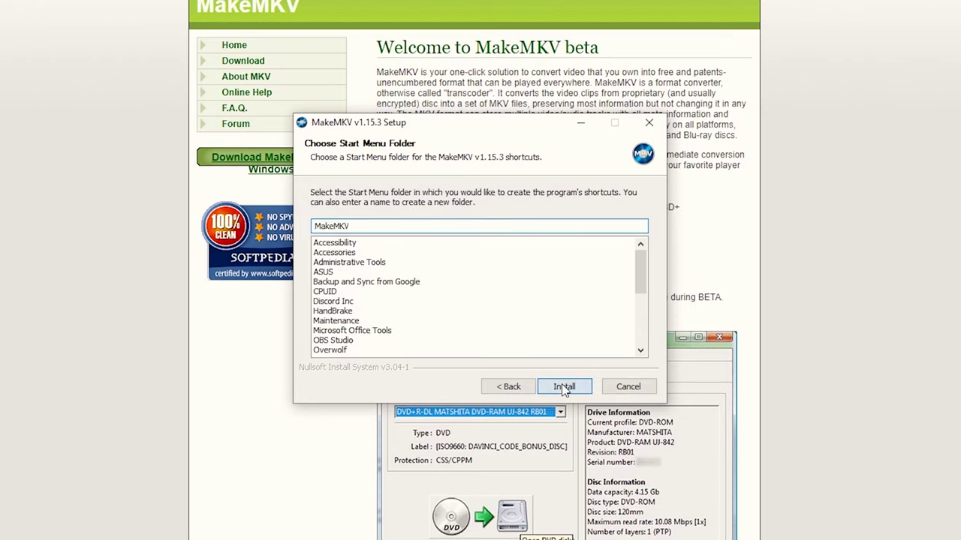
pyautogui.click(563, 388)
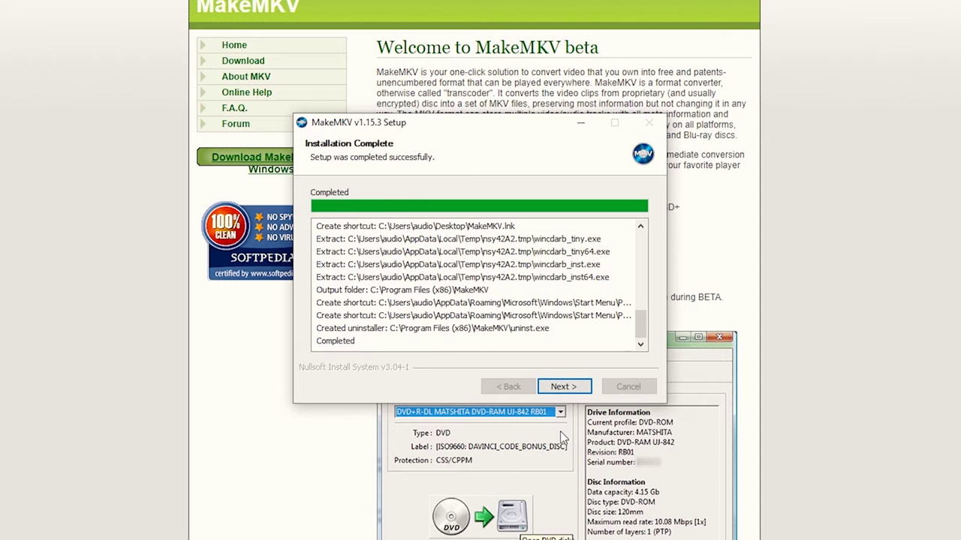
pyautogui.click(564, 387)
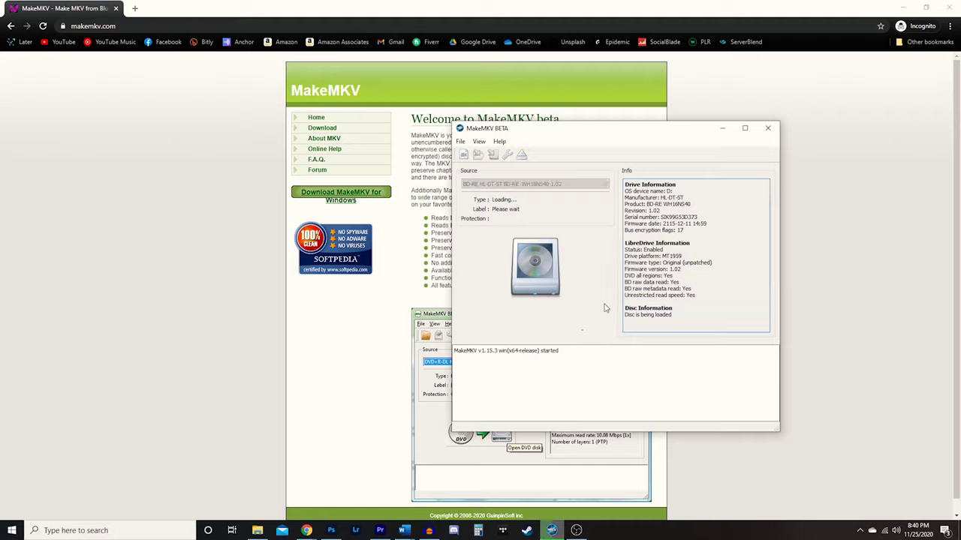
# Load the inserted Blu-ray disc's titles in MakeMKV and examine their chapter counts and file sizes.
pyautogui.click(545, 278)
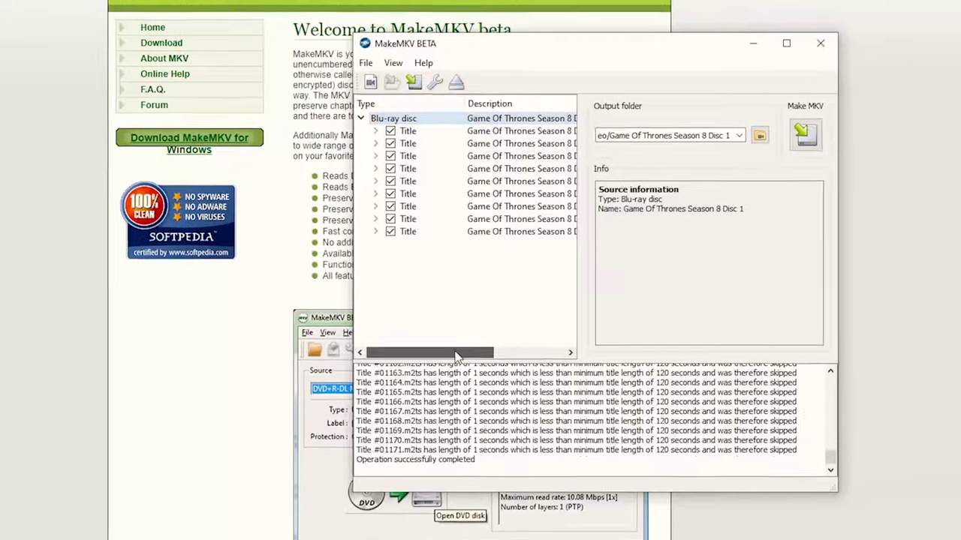
pyautogui.moveTo(455, 356); pyautogui.dragTo(538, 373)
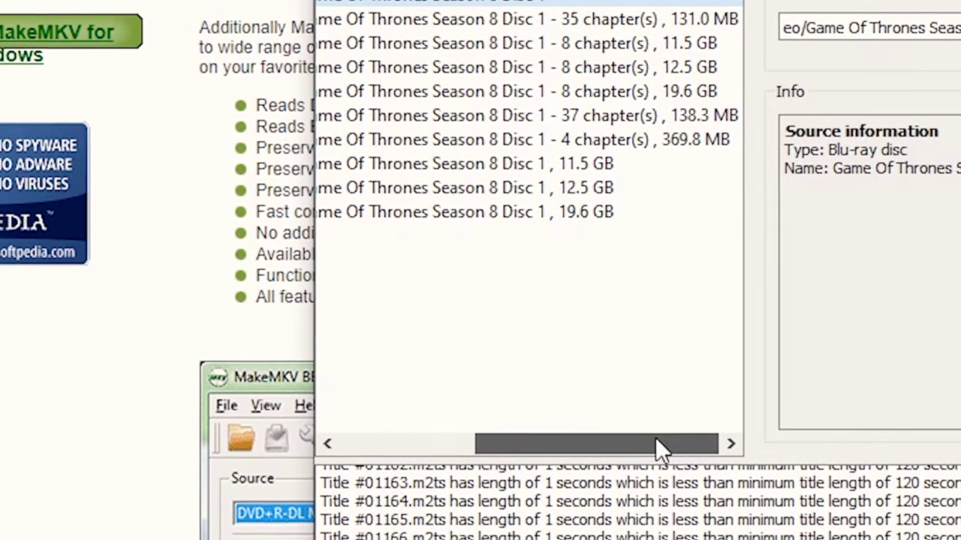
pyautogui.moveTo(686, 444); pyautogui.dragTo(731, 454)
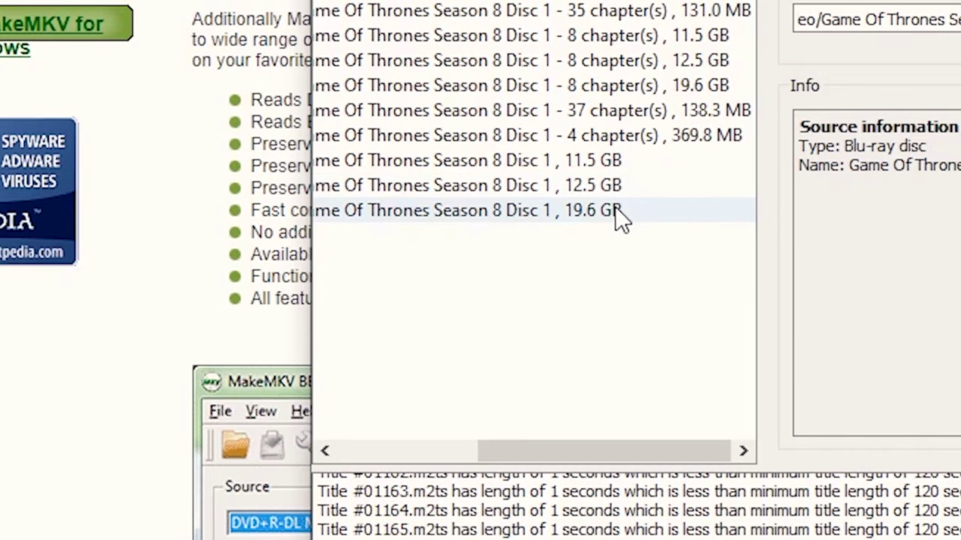
pyautogui.moveTo(594, 441); pyautogui.dragTo(652, 437)
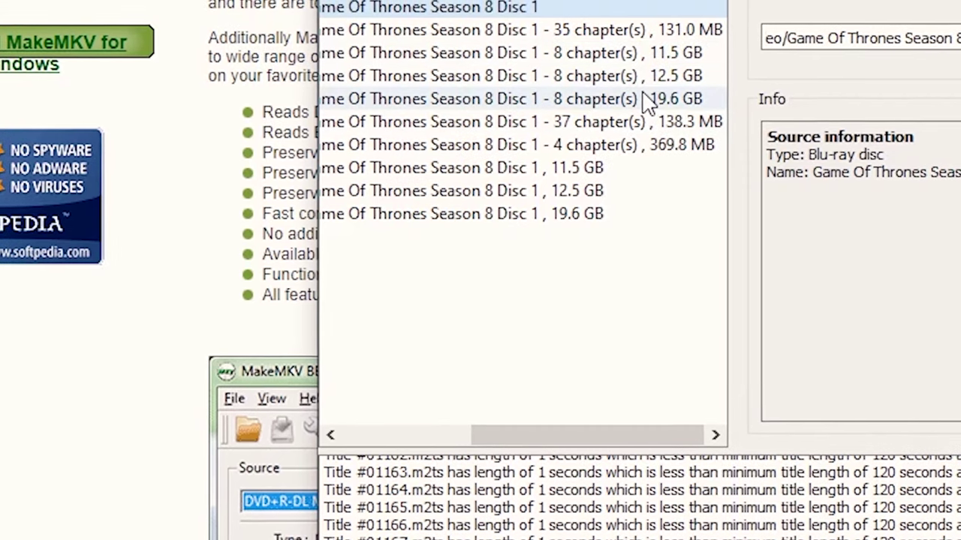
pyautogui.moveTo(562, 440); pyautogui.dragTo(386, 349)
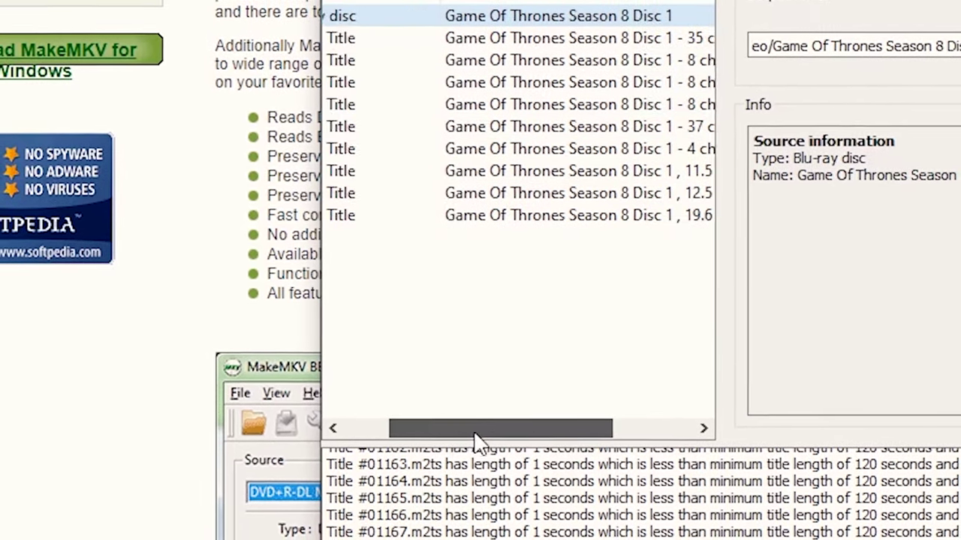
# Examine the audio and subtitle tracks of the disc's second title, and collapse its details again.
pyautogui.click(365, 66)
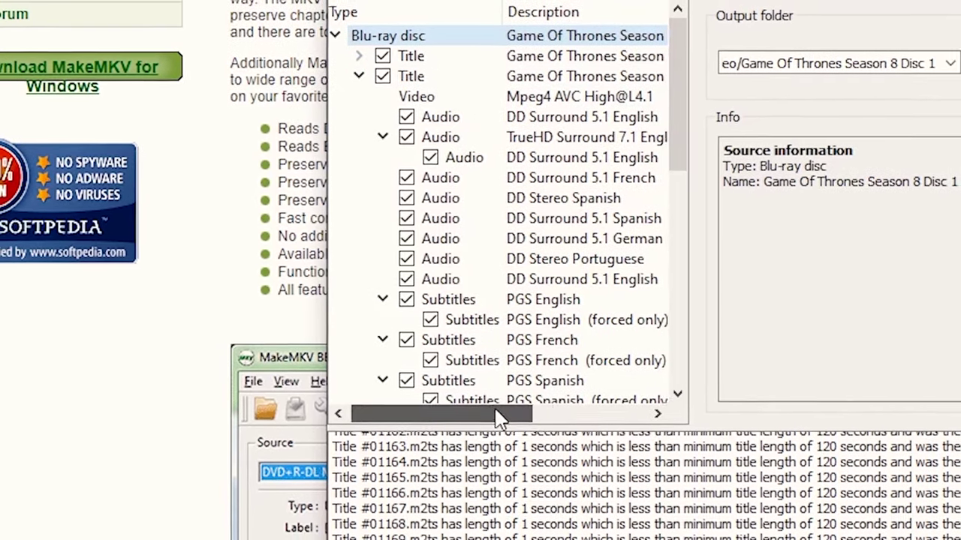
pyautogui.moveTo(499, 419)
pyautogui.mouseDown()
pyautogui.moveTo(534, 417)
pyautogui.moveTo(486, 410)
pyautogui.mouseUp()
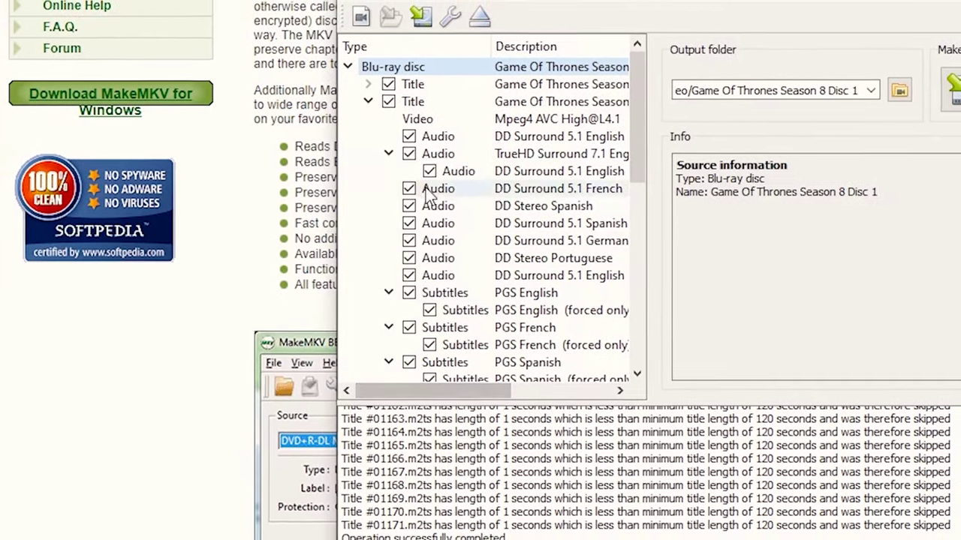
pyautogui.click(368, 101)
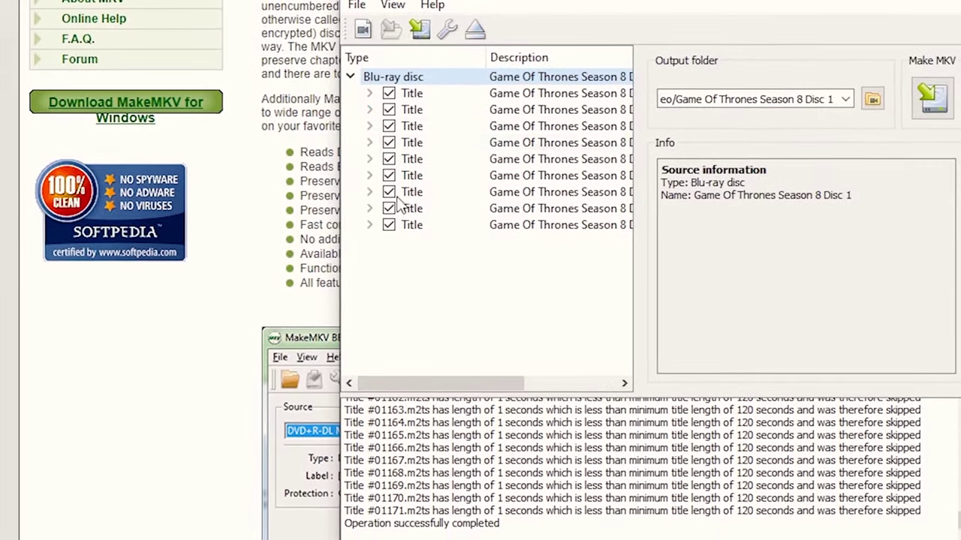
# Widen the title list and deselect every title except the three with 8 chapters (11.5, 12.5 and 19.6 GB).
pyautogui.moveTo(427, 385)
pyautogui.mouseDown()
pyautogui.moveTo(536, 385)
pyautogui.moveTo(421, 381)
pyautogui.mouseUp()
pyautogui.moveTo(631, 203); pyautogui.dragTo(764, 203)
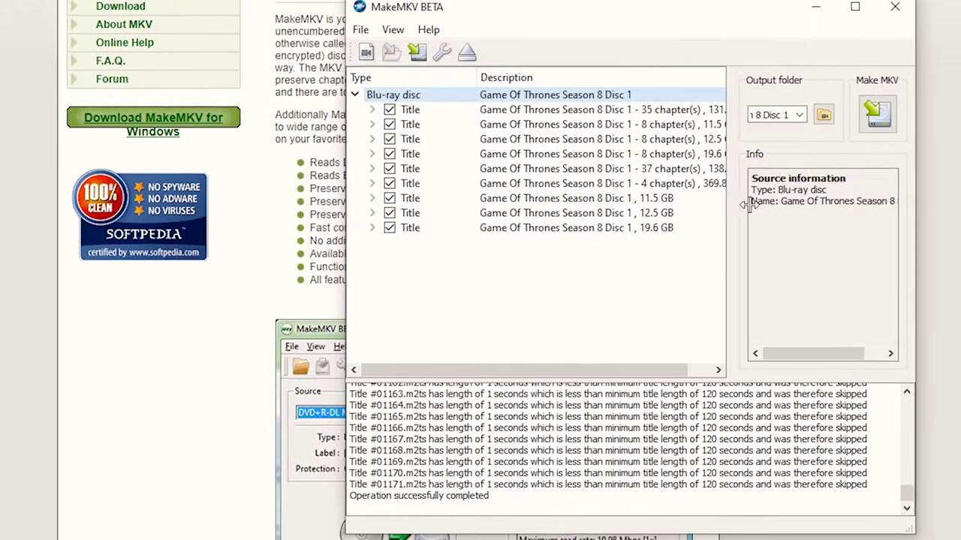
pyautogui.moveTo(614, 372); pyautogui.dragTo(631, 372)
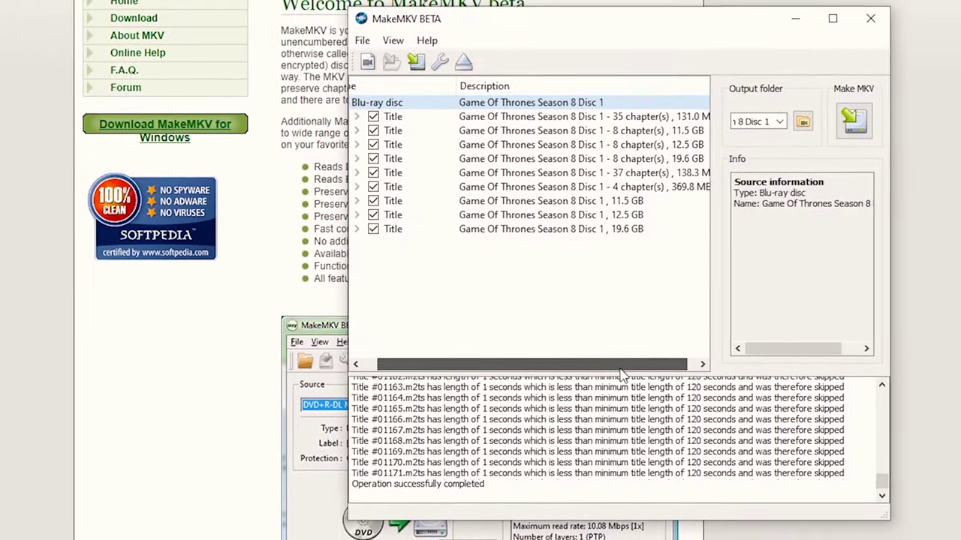
pyautogui.click(370, 123)
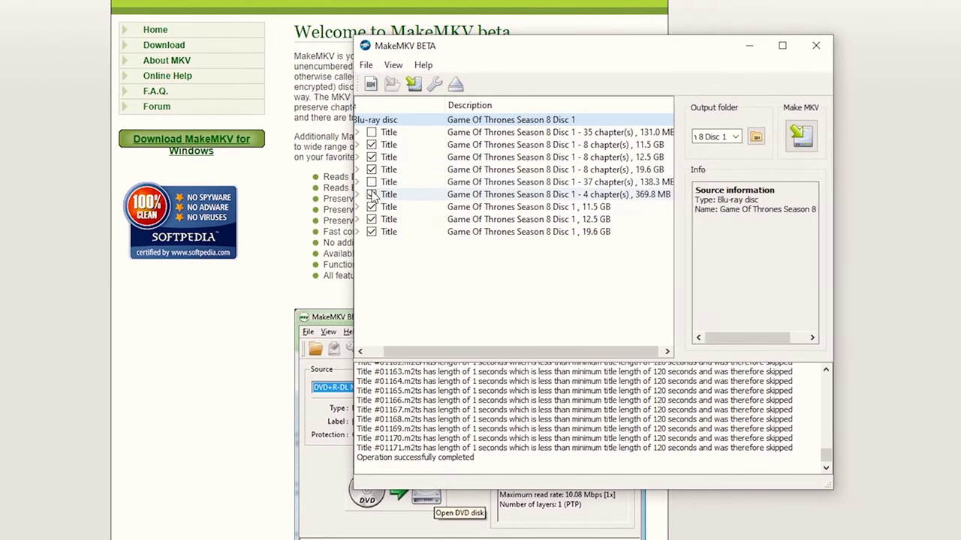
pyautogui.click(371, 219)
pyautogui.click(372, 232)
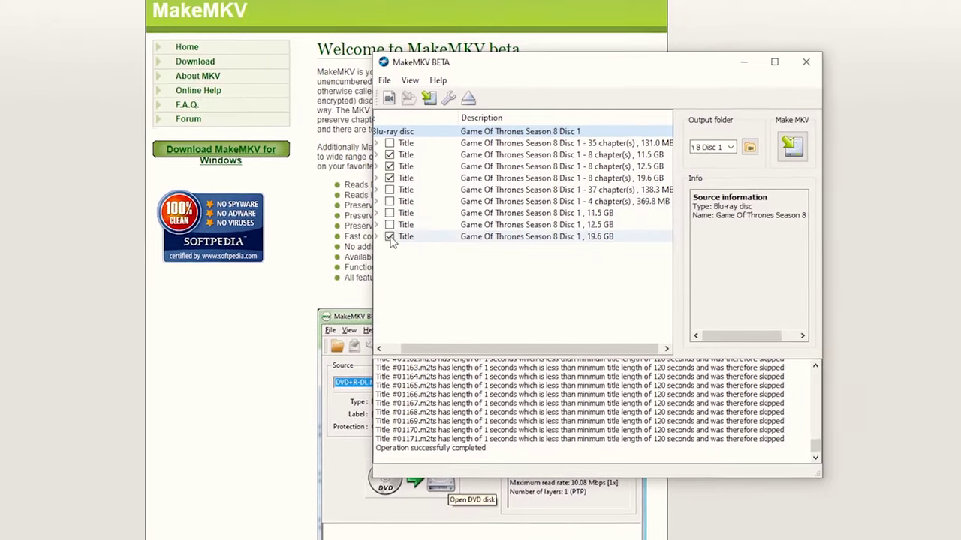
pyautogui.click(371, 206)
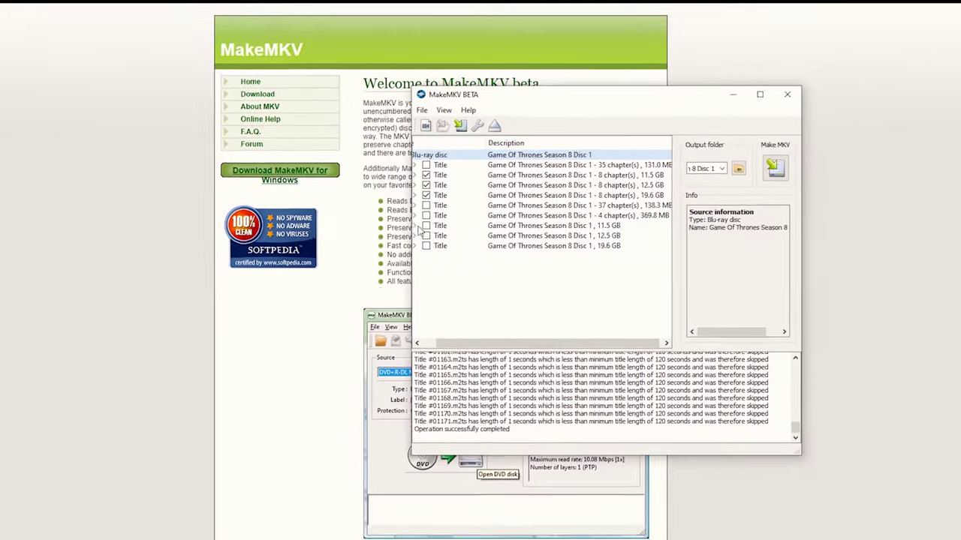
# Set the output folder to Video inside the Audials folder on drive H and start making the MKV files.
pyautogui.click(739, 168)
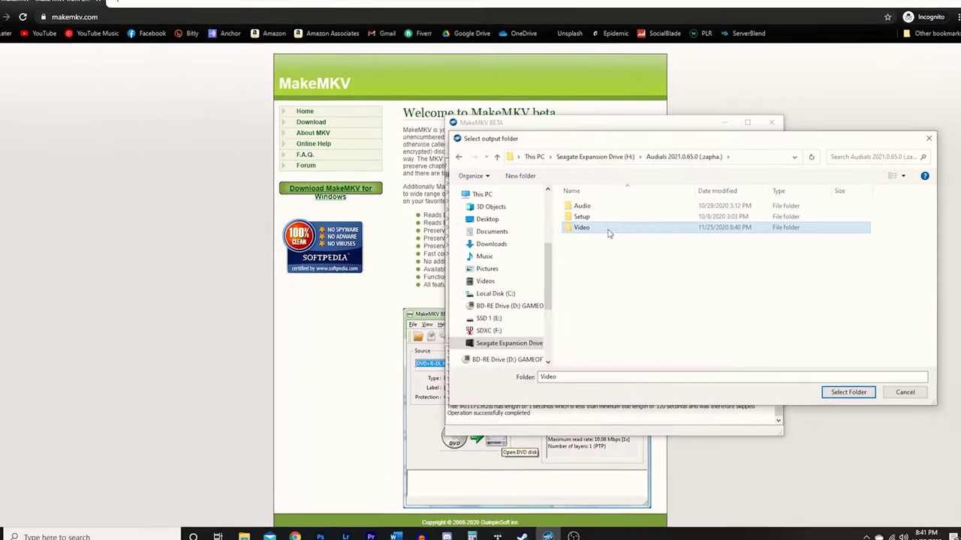
pyautogui.doubleClick(593, 228)
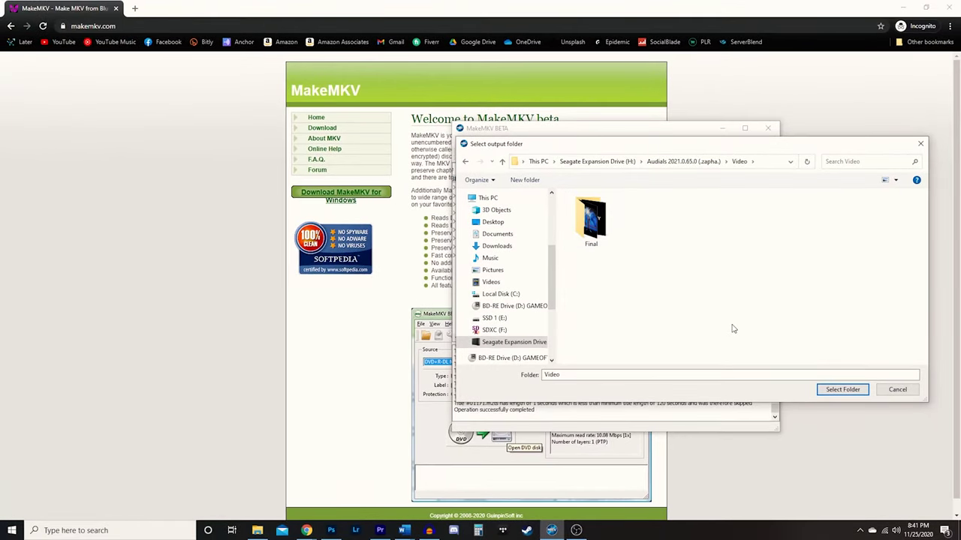
pyautogui.click(836, 391)
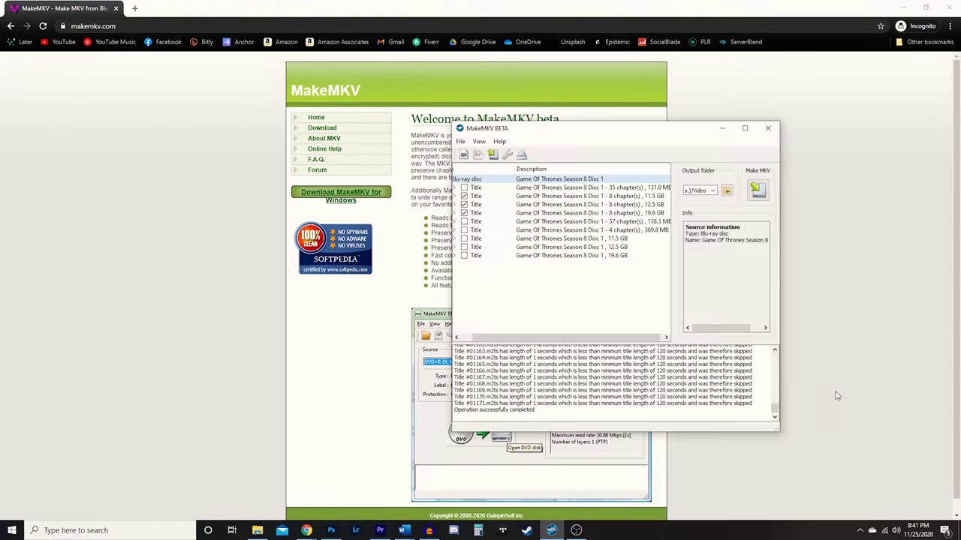
pyautogui.click(757, 189)
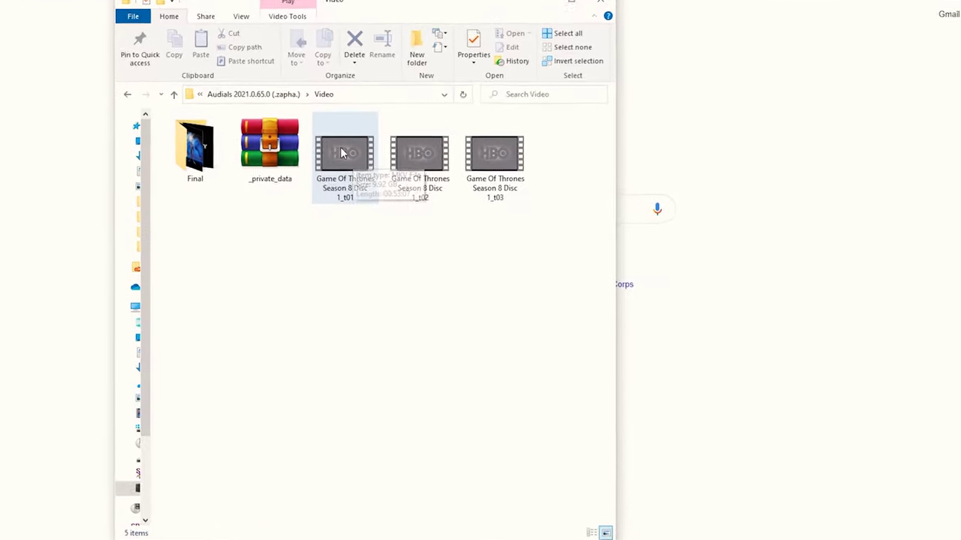
# Bring up the choice of apps for opening the video file Game Of Thrones Season 8 Disc 1_t01.
pyautogui.rightClick(341, 153)
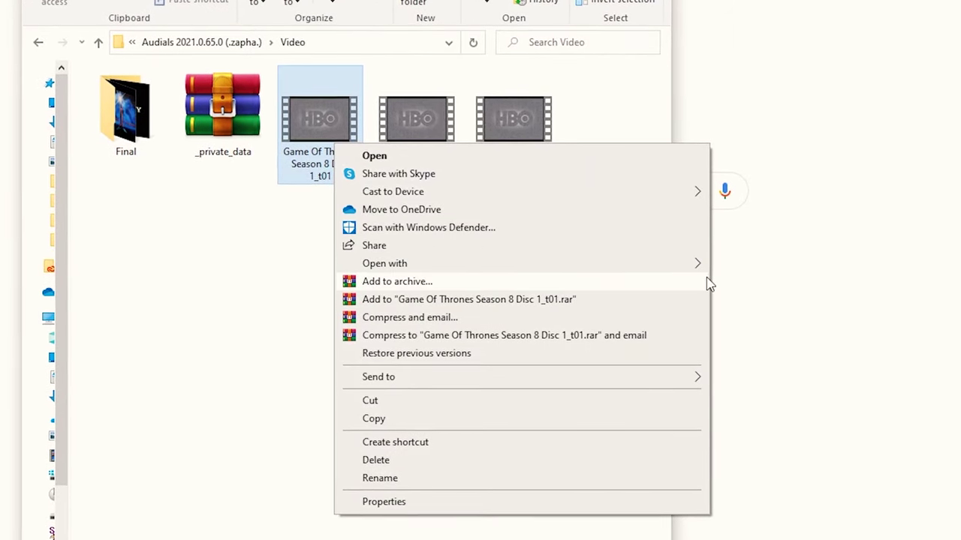
pyautogui.moveTo(668, 264)
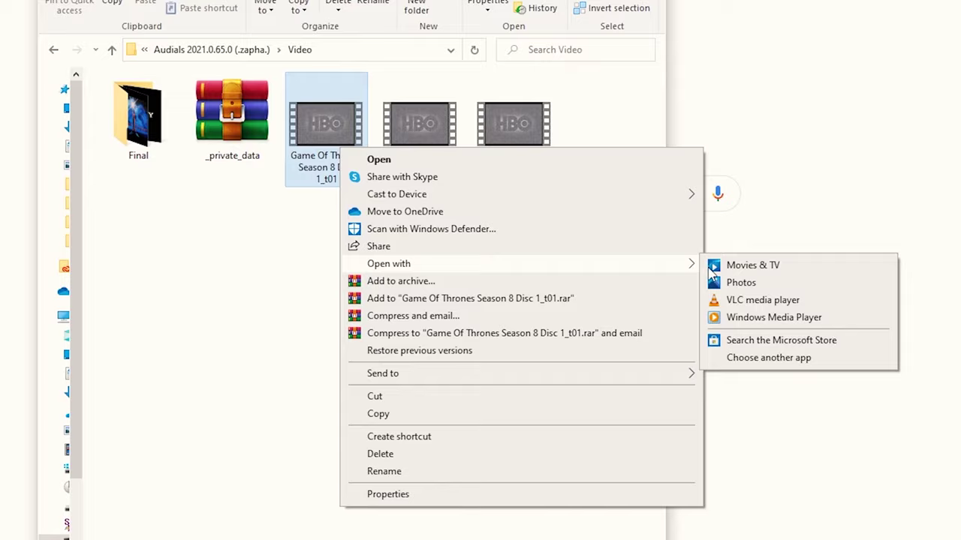